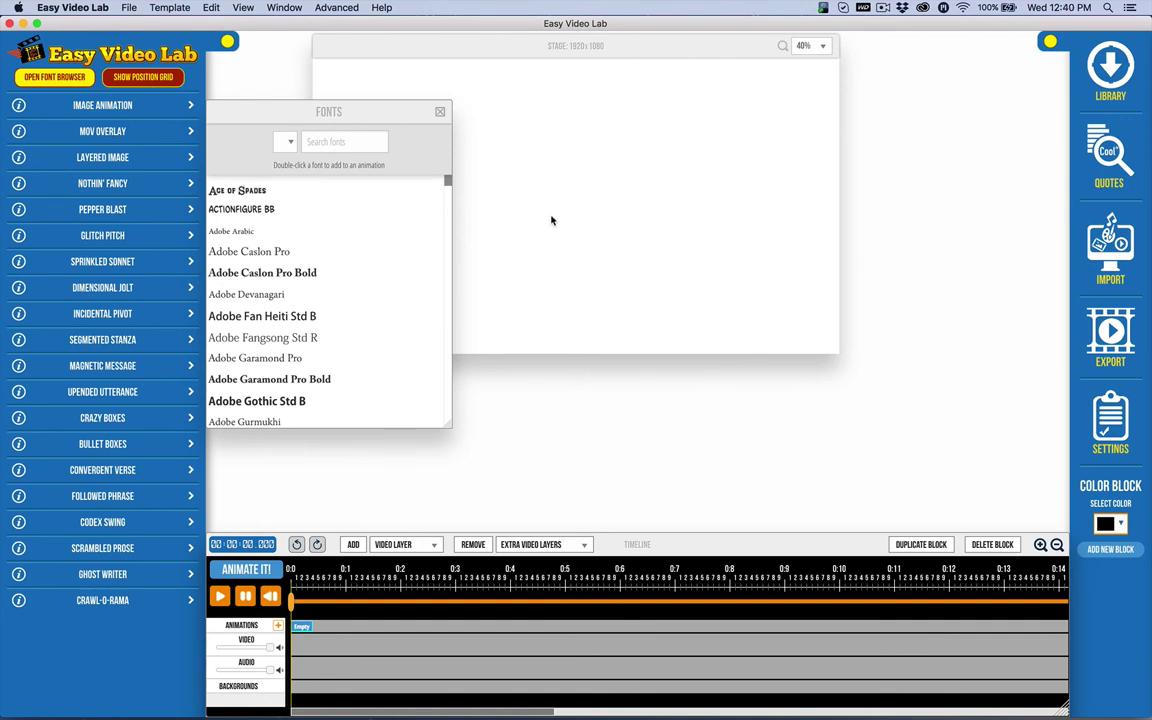
Step: Delete the old Empty animation block and add a new Empty block at the track start
left_click(372, 102)
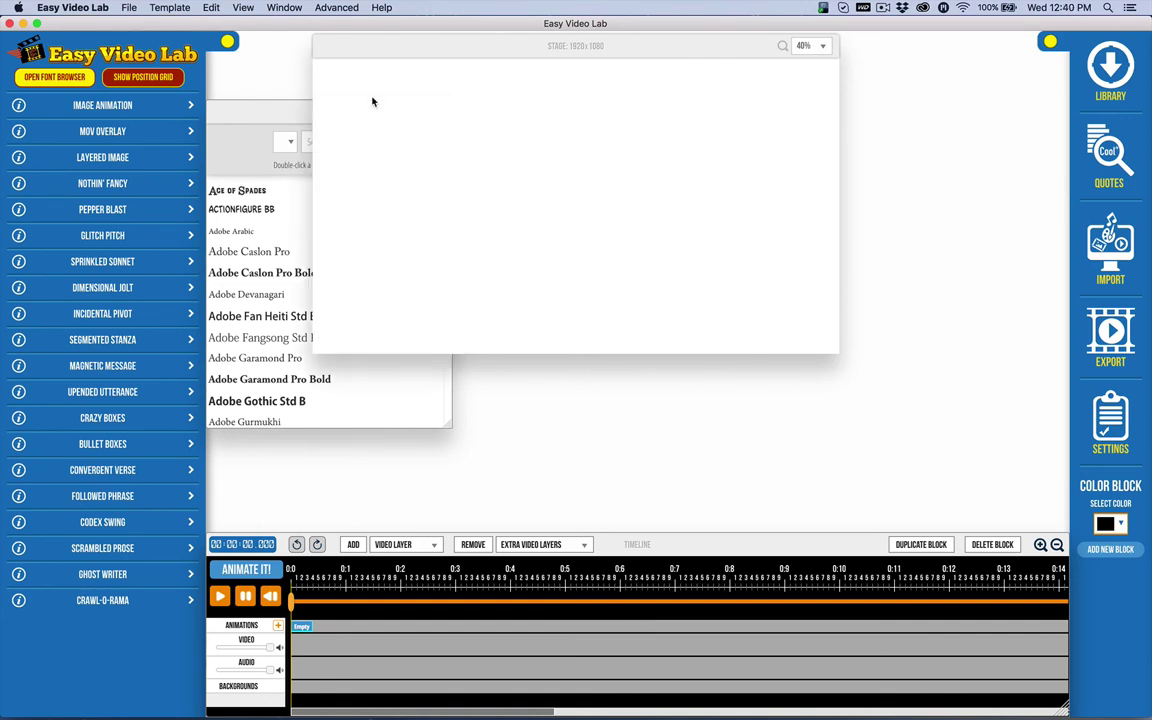
left_click(263, 117)
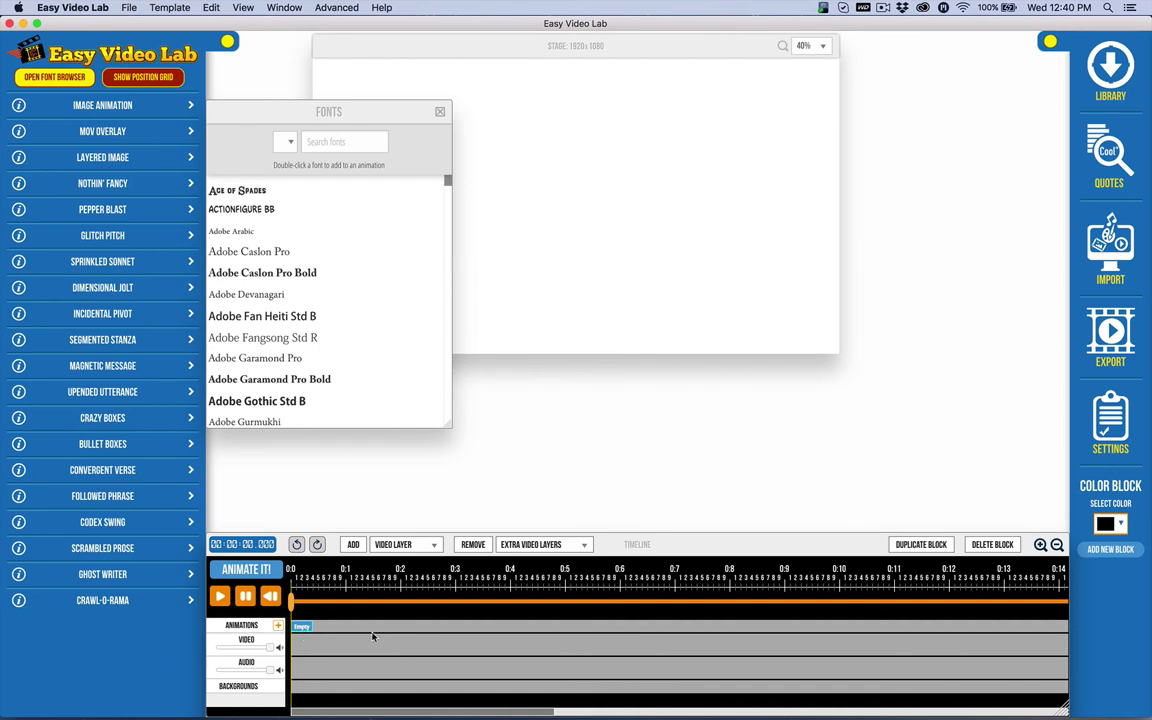
left_click(992, 544)
key("Return")
left_click(278, 625)
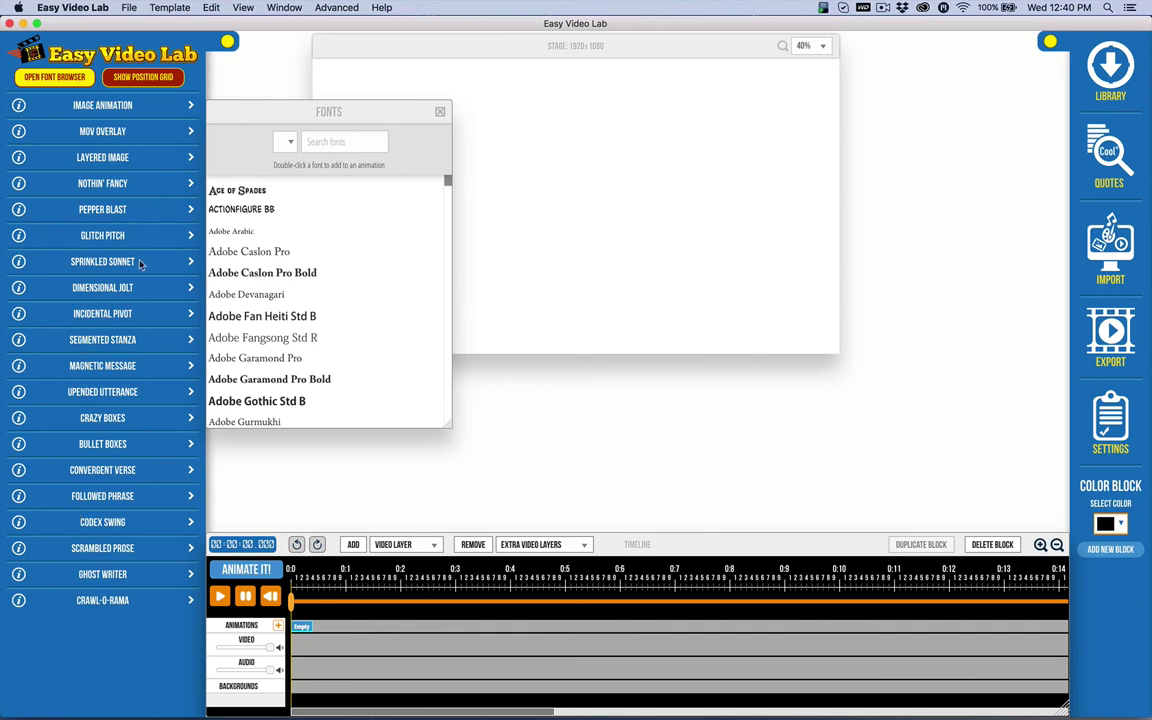
mouse_move(18, 210)
Step: Choose Pepper Blast from the animation list and keep its mode set to Words
left_click(101, 207)
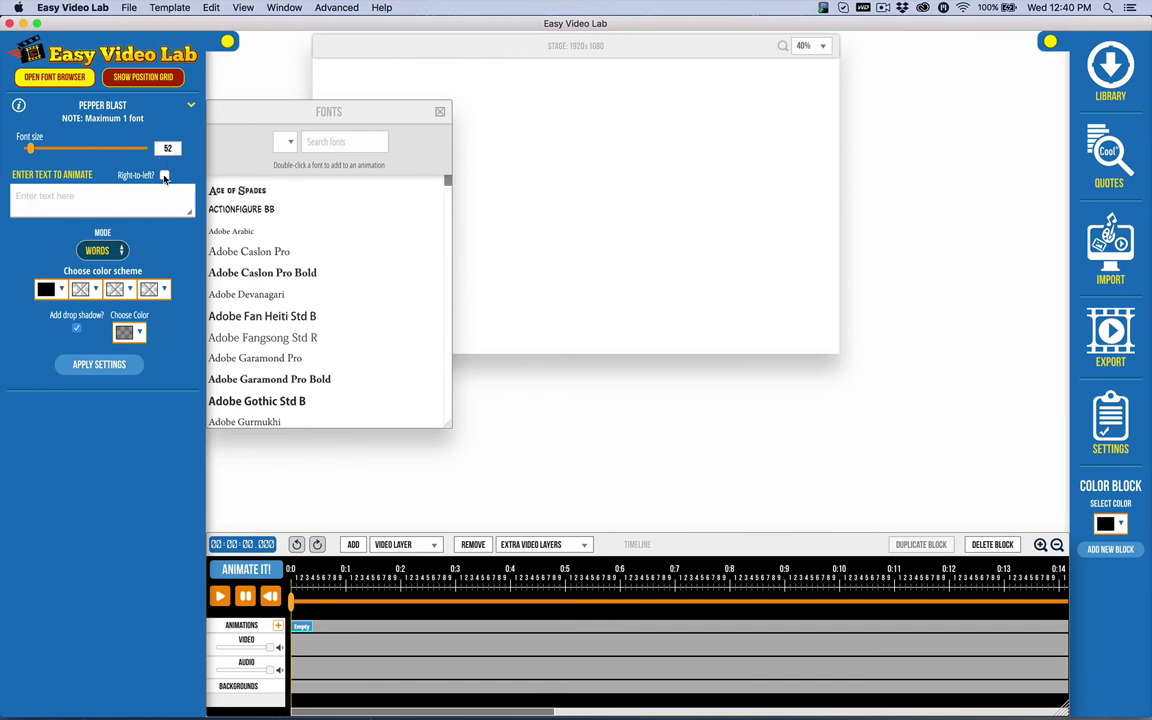
left_click(98, 252)
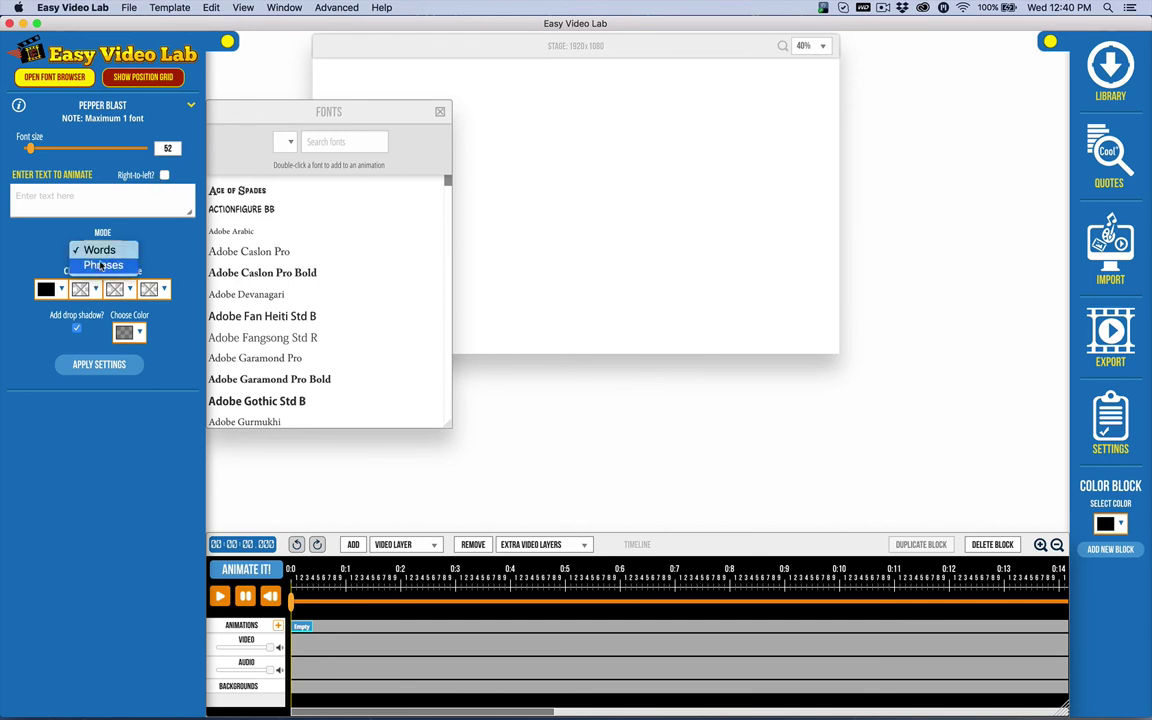
left_click(93, 443)
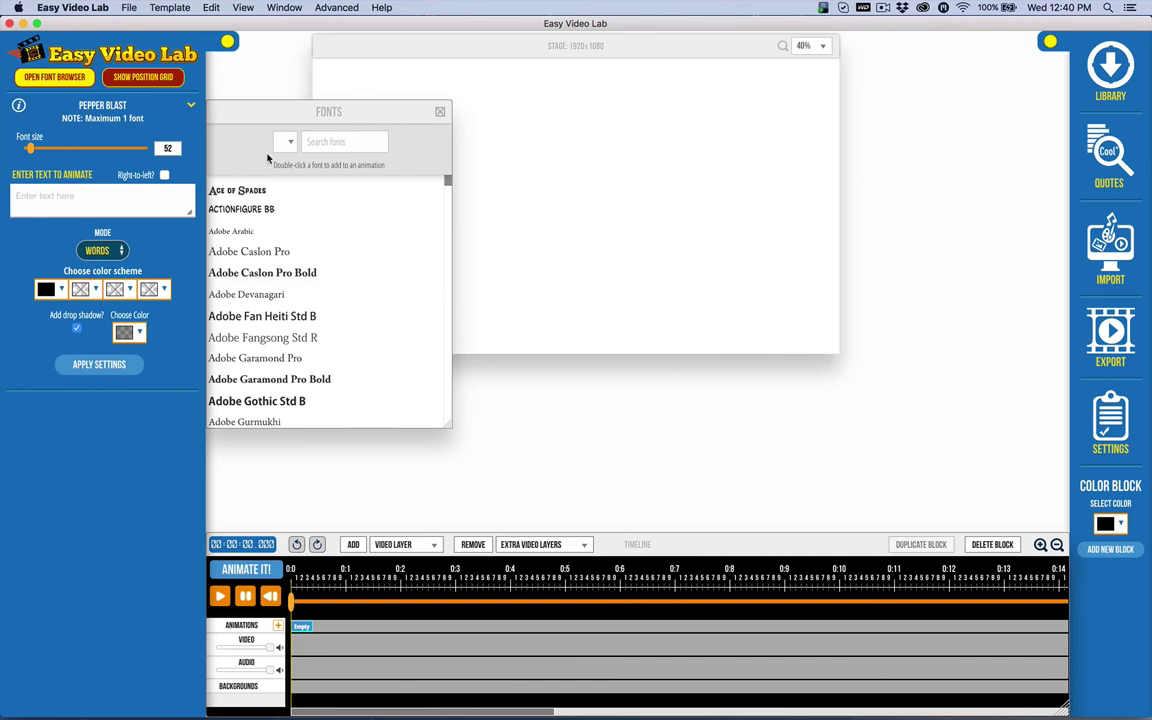
Step: Move the Fonts panel over the stage and try the Adobe Arabic and ACTIONFIGURE BB fonts
left_click_drag(249, 121, 356, 120)
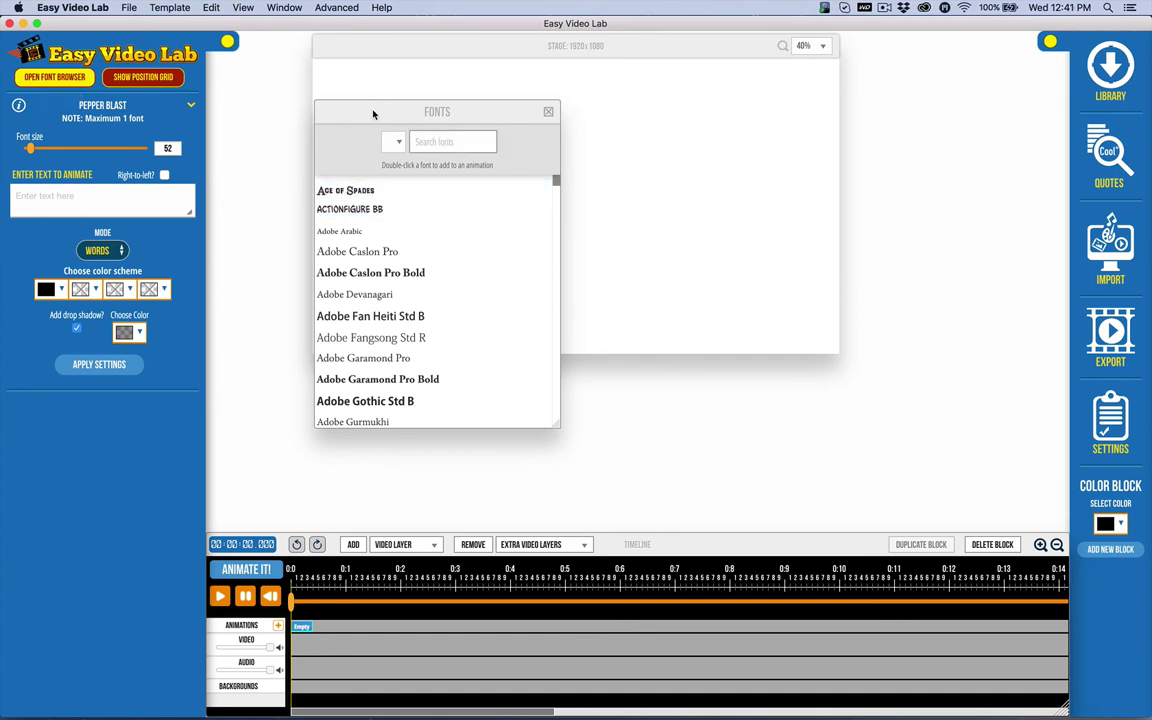
mouse_move(373, 114)
left_mouse_down()
mouse_move(422, 124)
mouse_move(392, 120)
left_mouse_up()
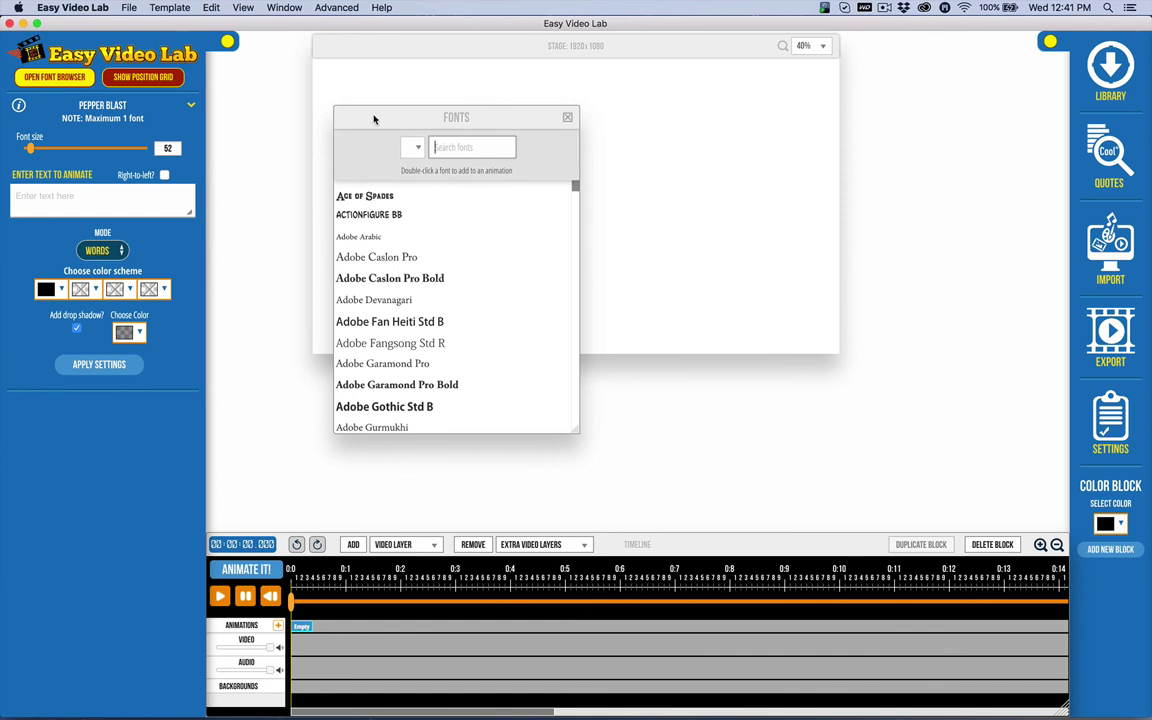
left_click(496, 234)
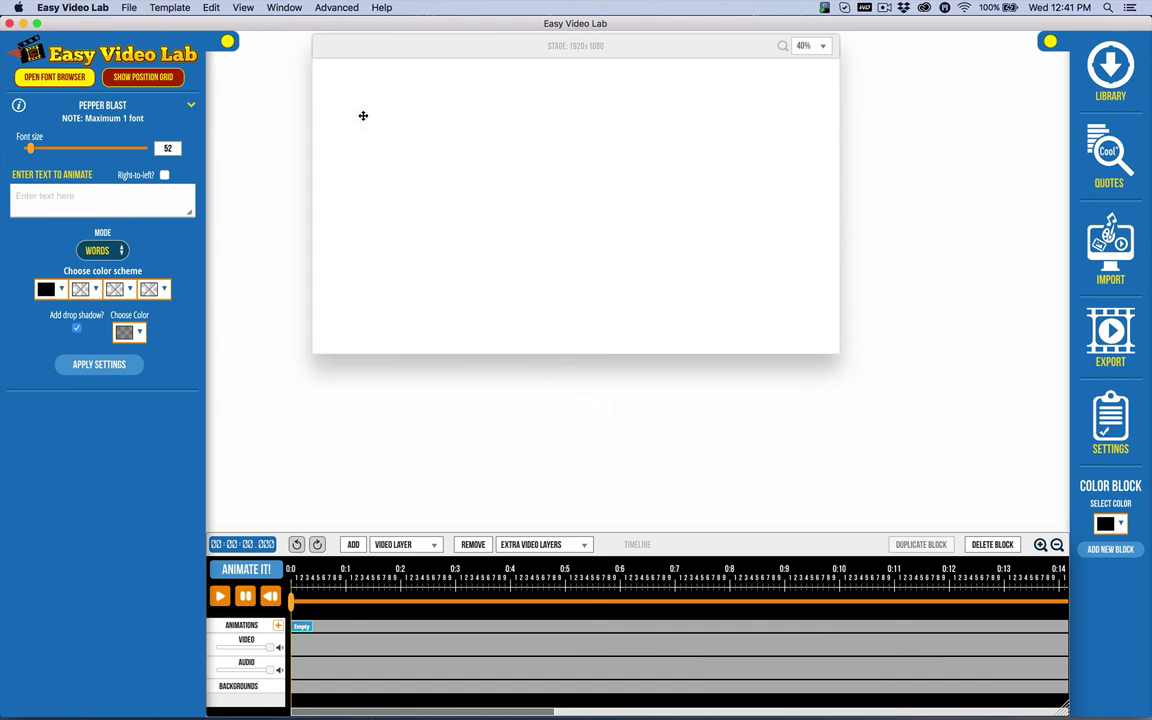
left_click(456, 147)
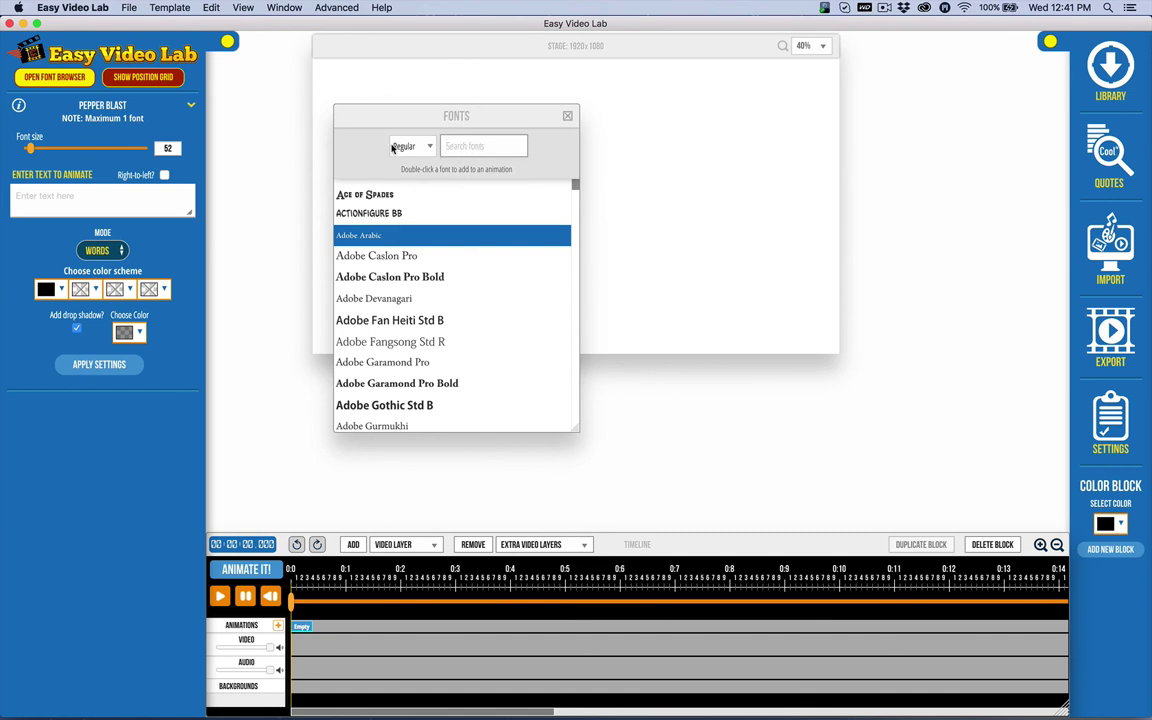
left_click(383, 213)
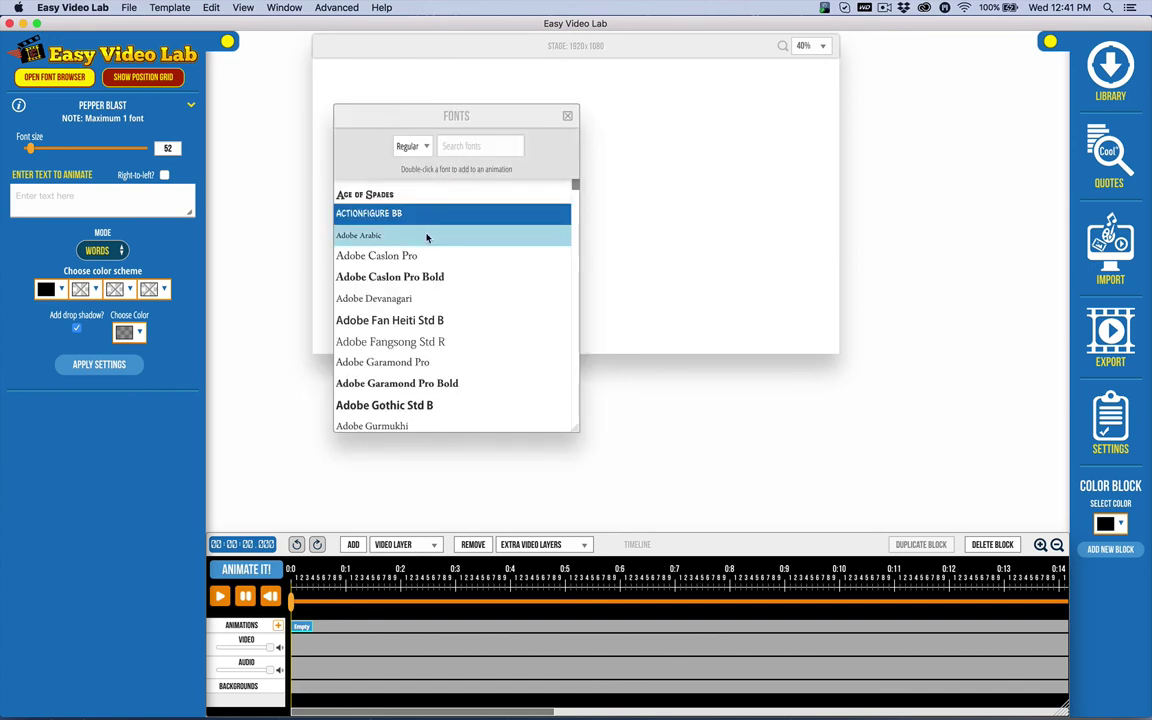
Step: Search fonts for 'chunk', set ChunkFive Roman Regular as the Pepper Blast font, and close the list
left_click(466, 150)
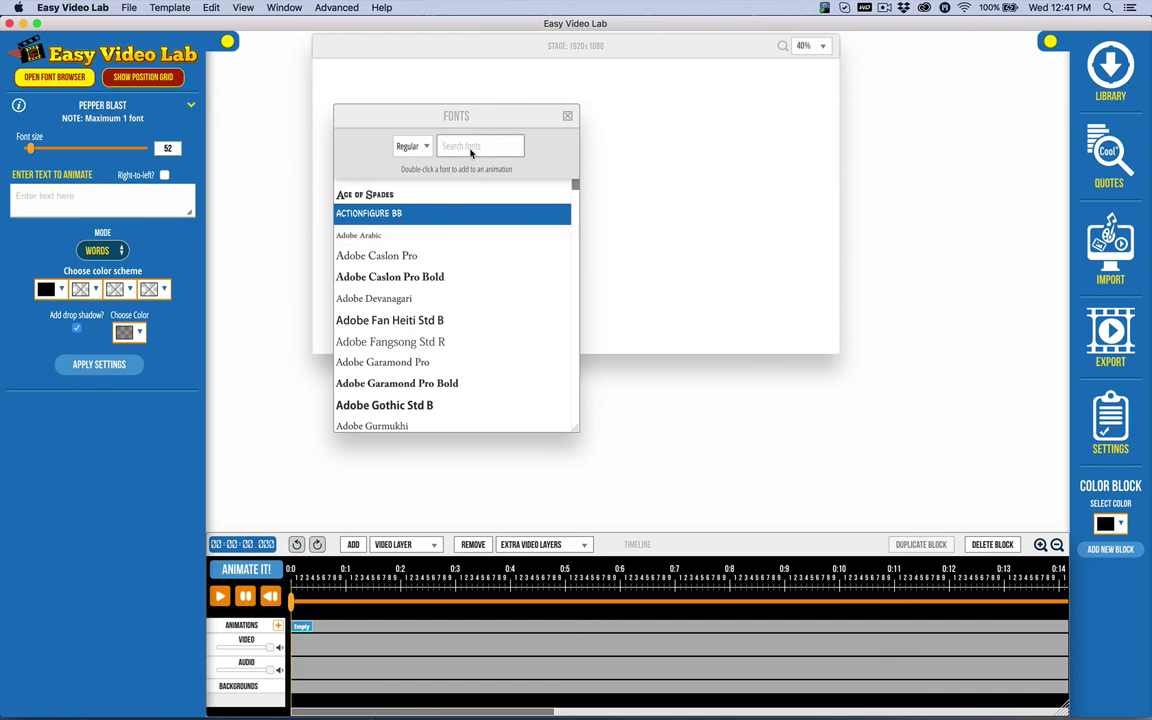
type("chunk")
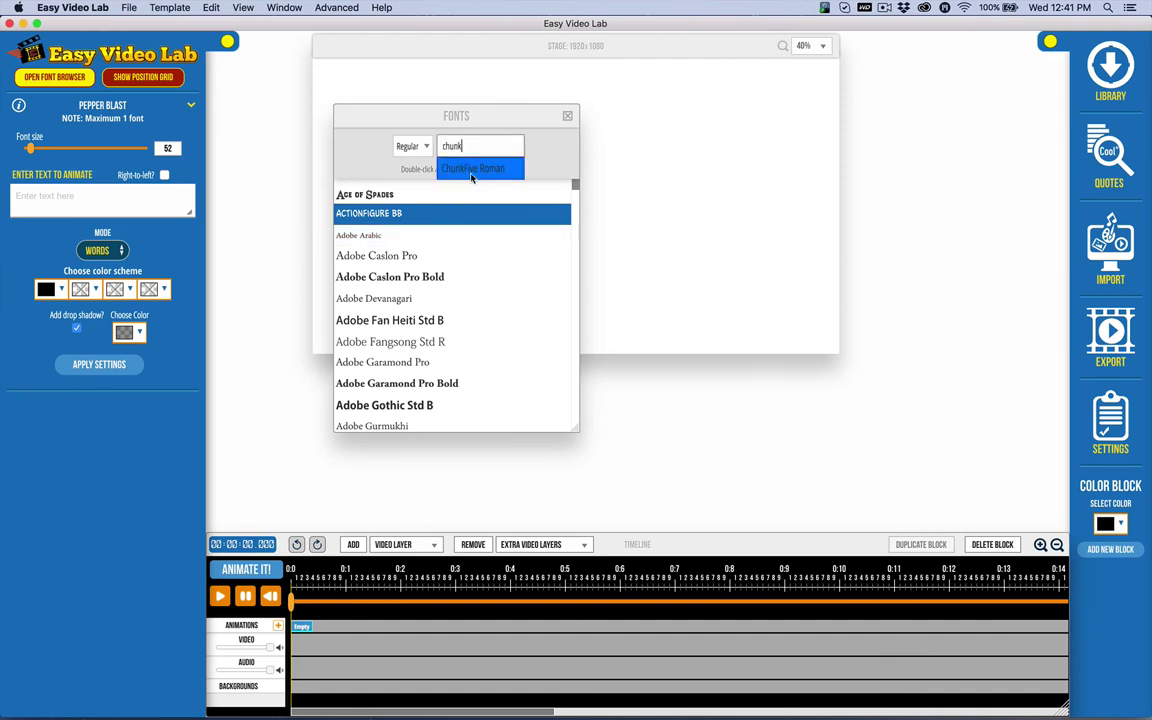
left_click(466, 170)
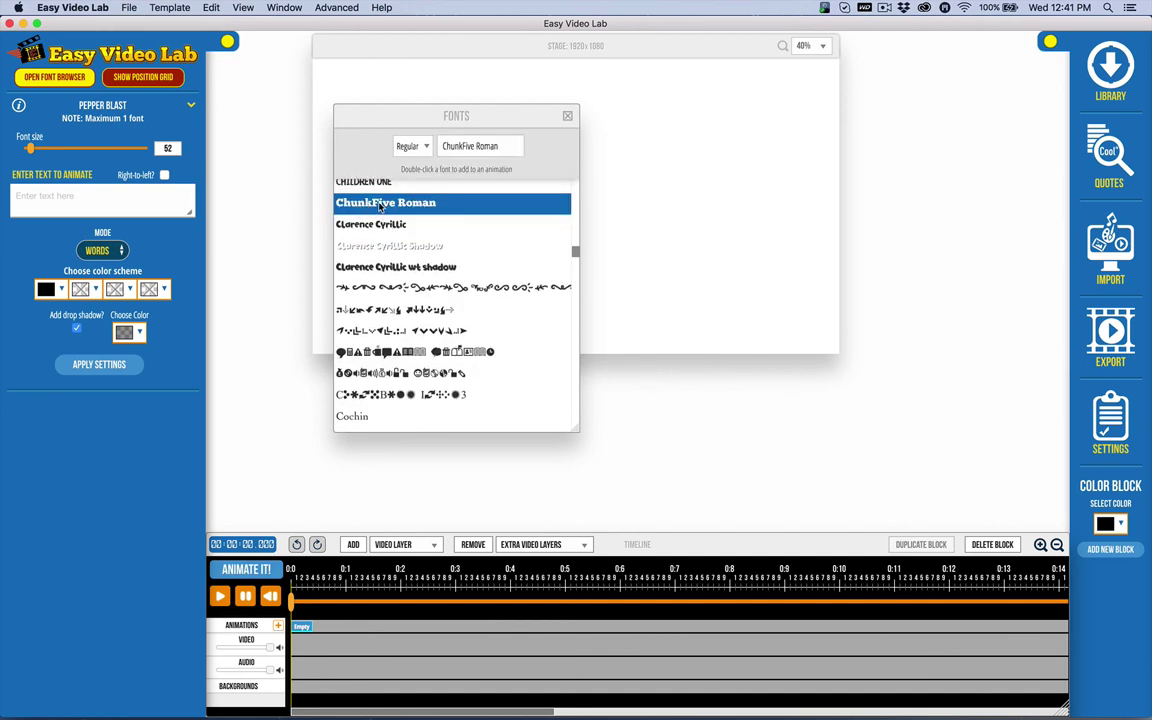
double_click(384, 203)
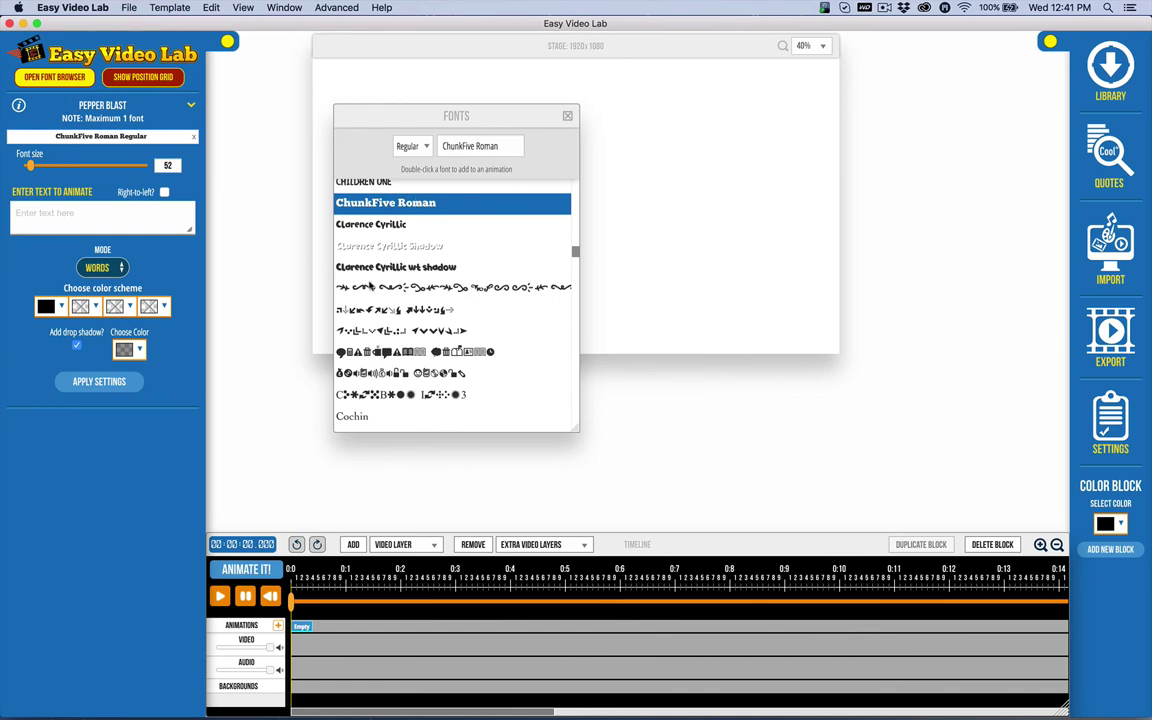
left_click(568, 117)
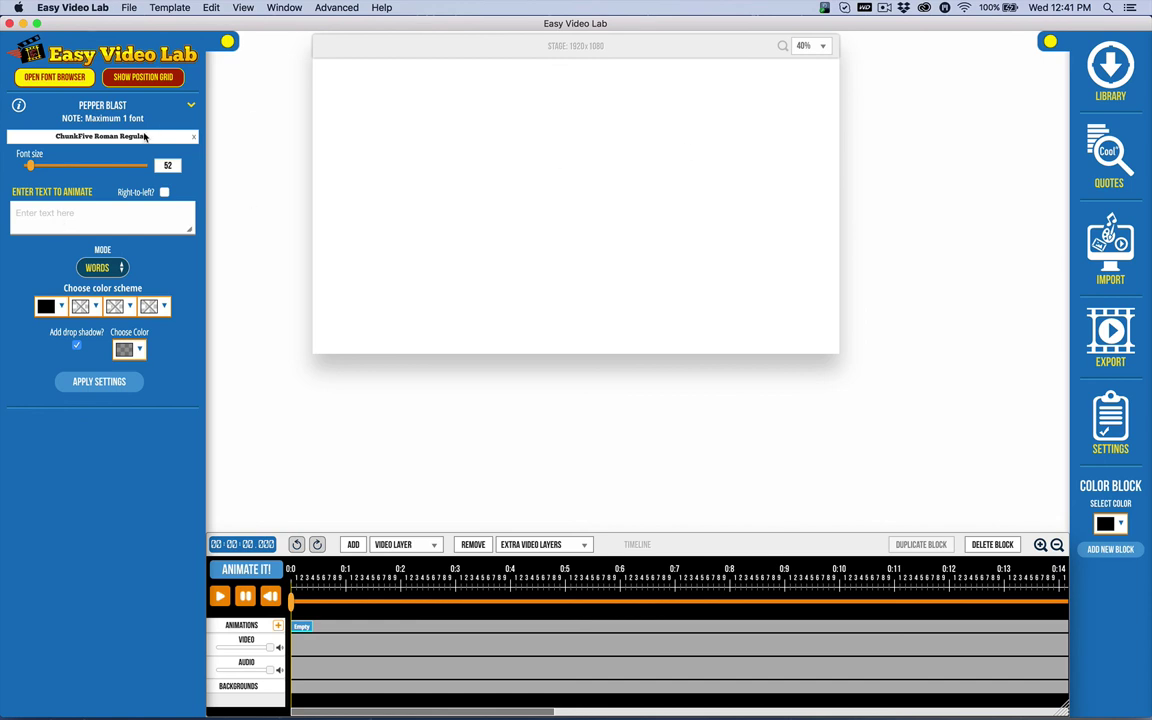
Step: Search the Quotes panel for 'HAPPY' and copy the text of the first happiness quote
left_click(1108, 155)
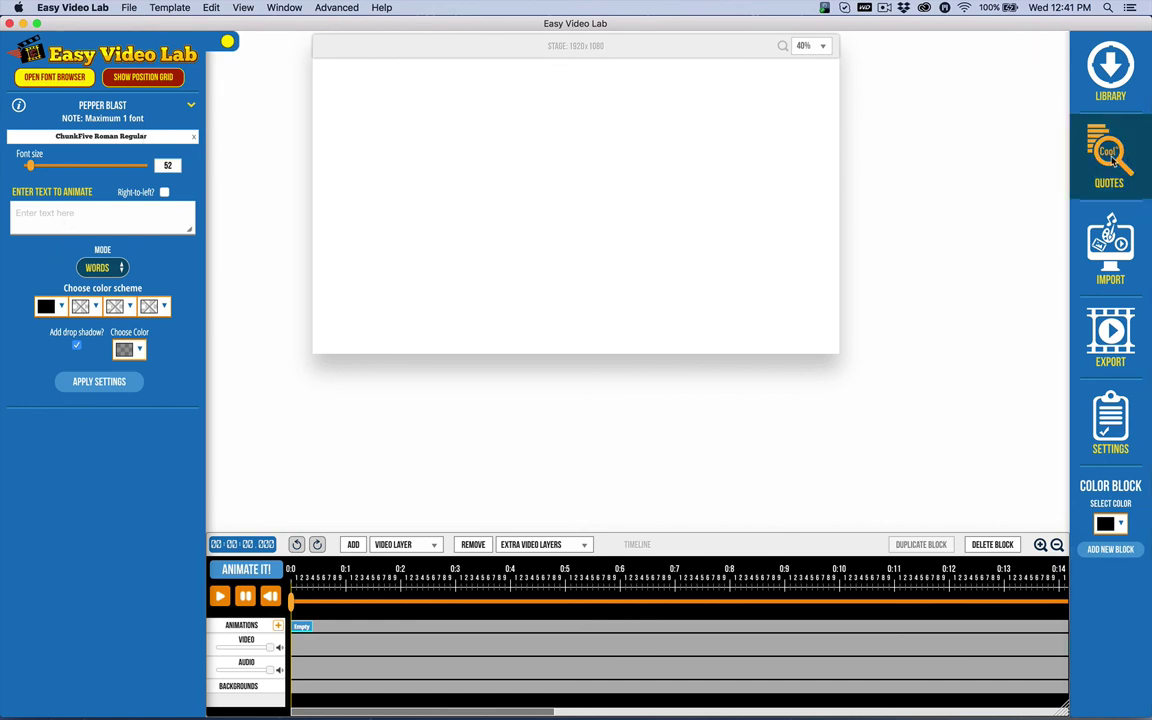
left_click(903, 113)
type("HAPPY")
left_click(960, 137)
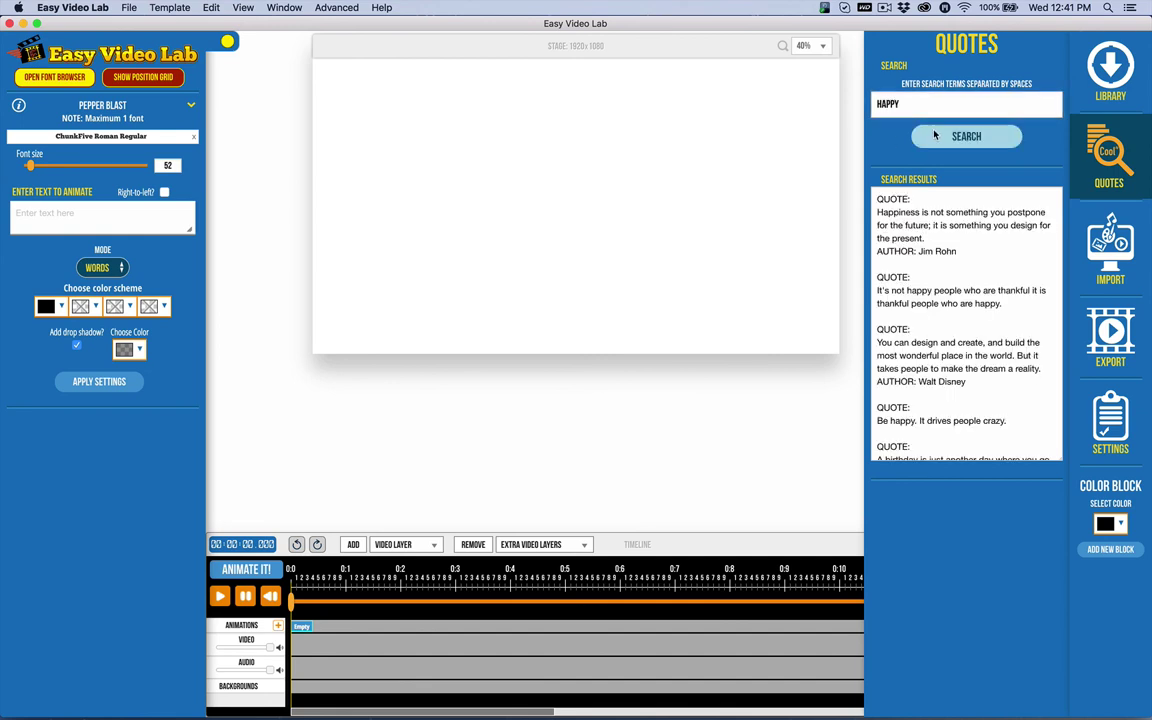
left_click_drag(924, 240, 880, 216)
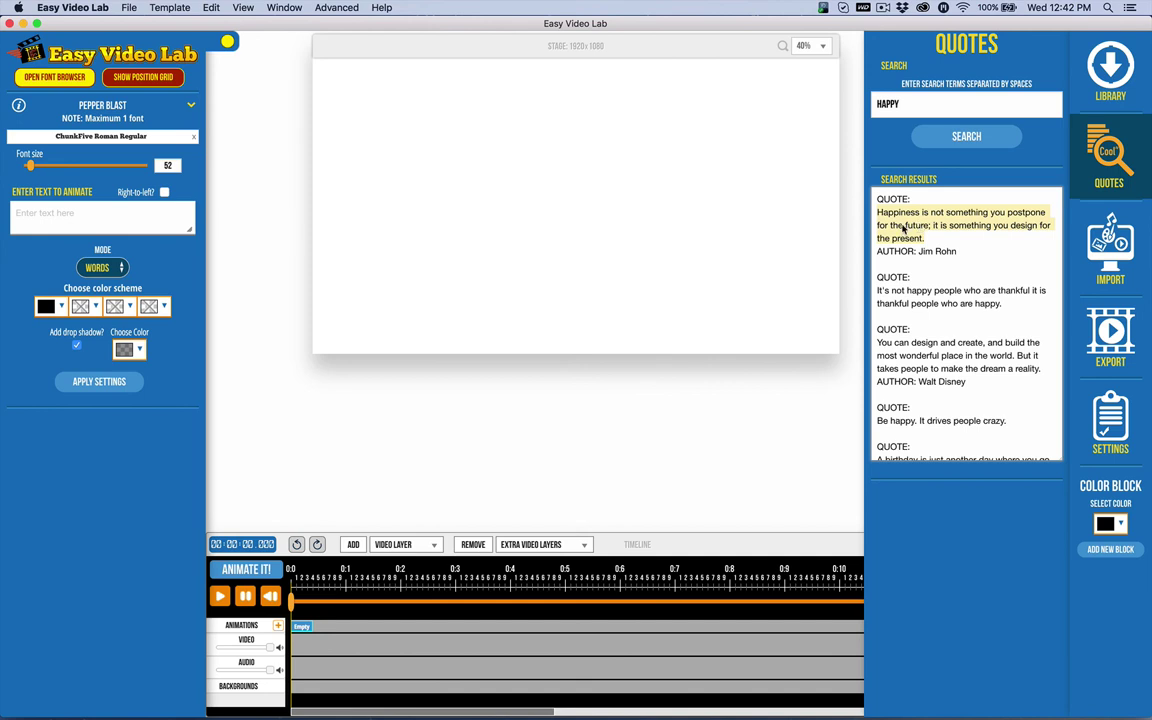
right_click(912, 225)
left_click(917, 230)
left_click(80, 221)
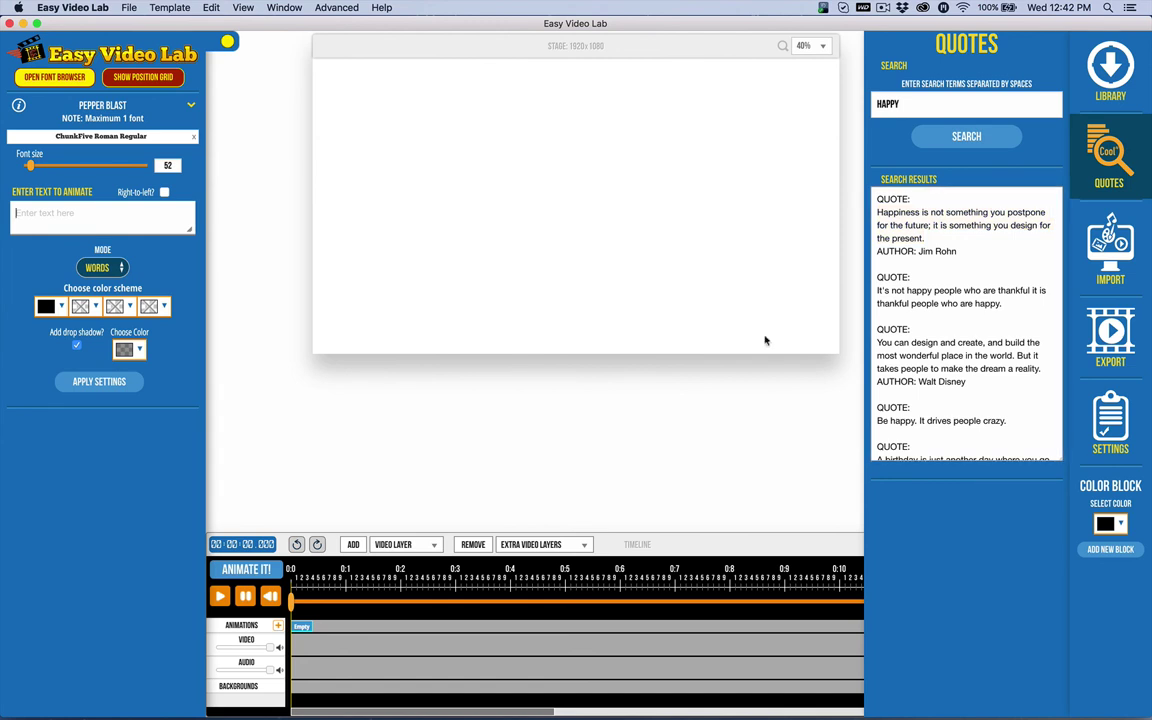
mouse_move(877, 238)
left_mouse_down()
mouse_move(913, 240)
mouse_move(871, 215)
left_mouse_up()
right_click(917, 226)
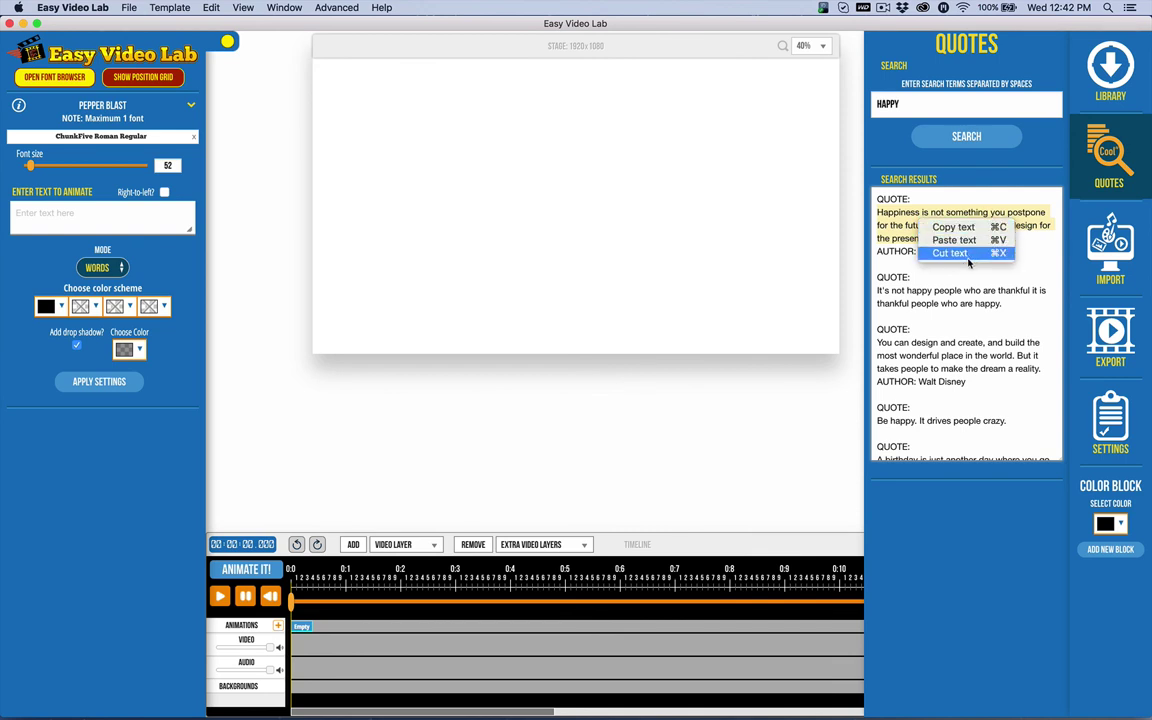
Step: Paste the happiness quote into the text box and apply it as the Pepper Blast animation
left_click(132, 212)
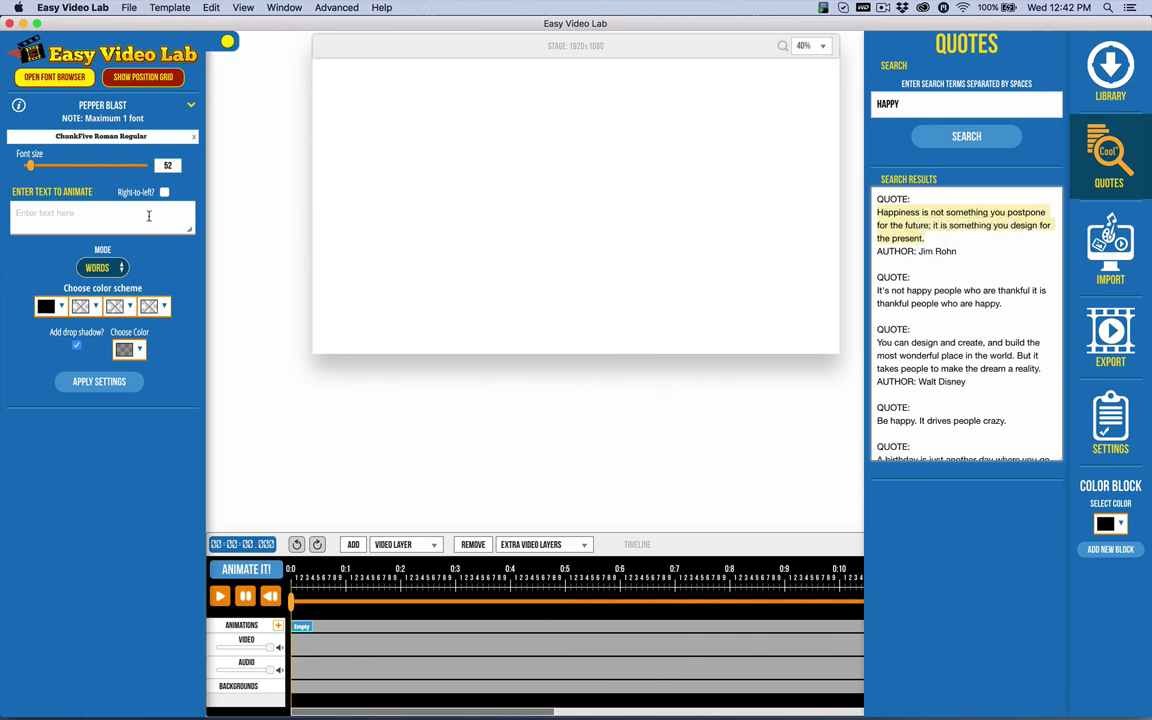
key("super+v")
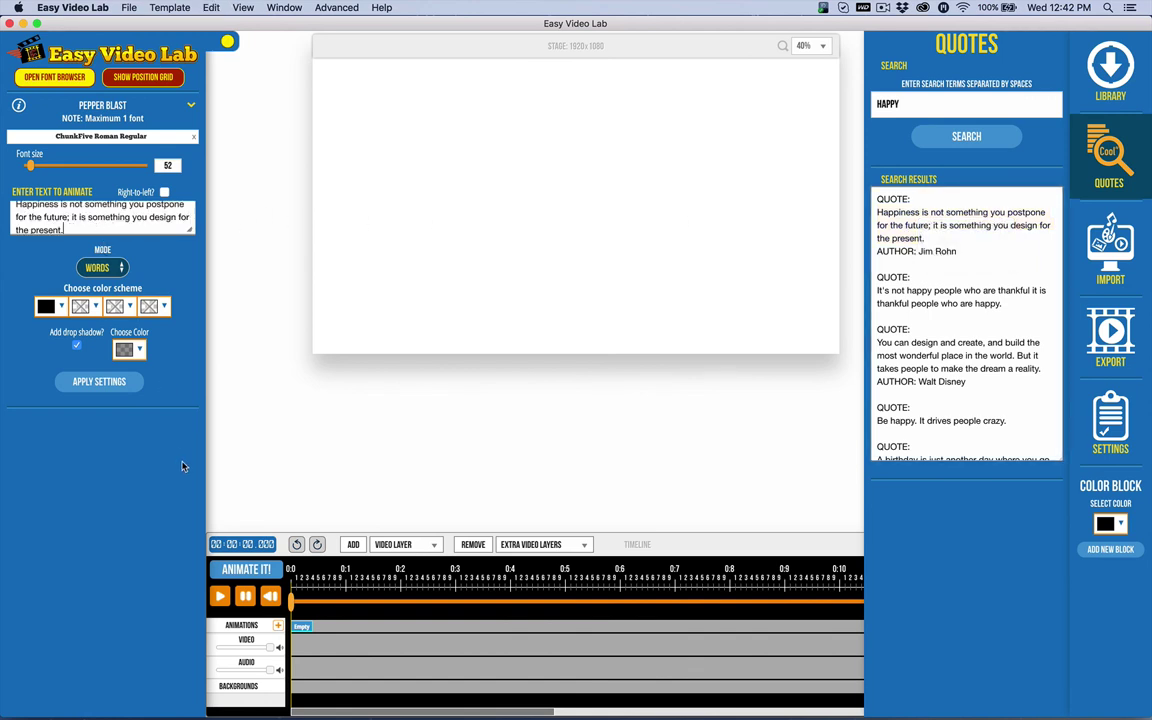
left_click(97, 390)
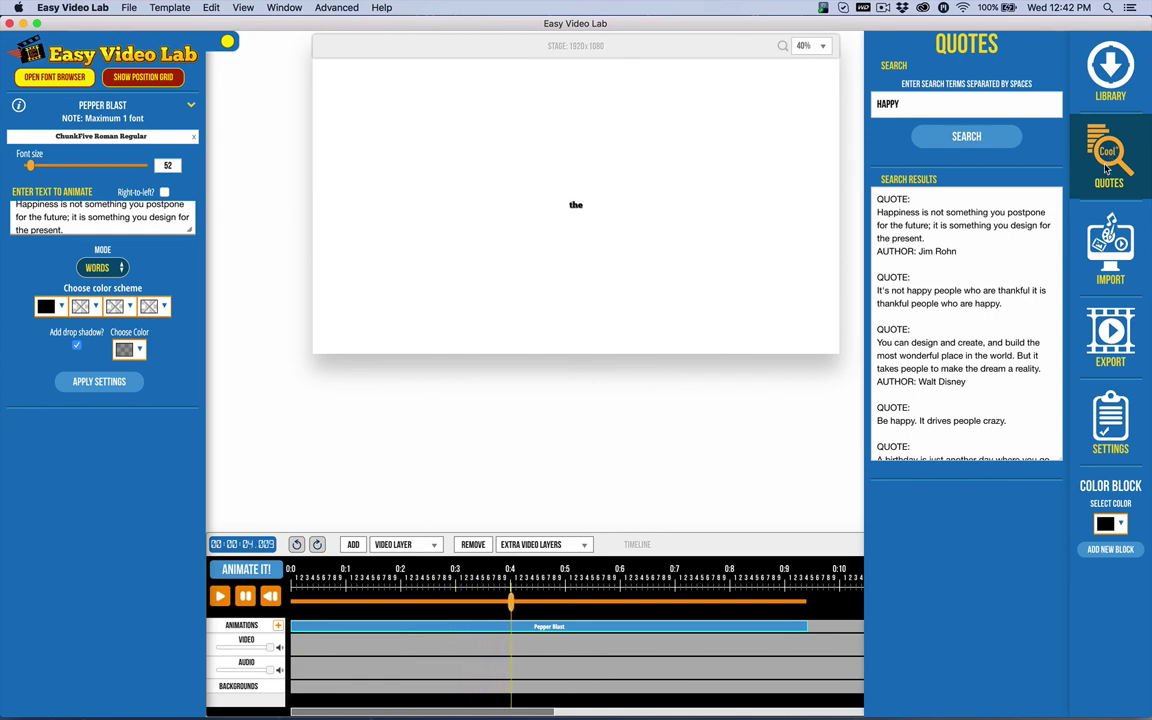
Step: Close the Quotes panel and raise the Pepper Blast font size to 200
left_click(1000, 142)
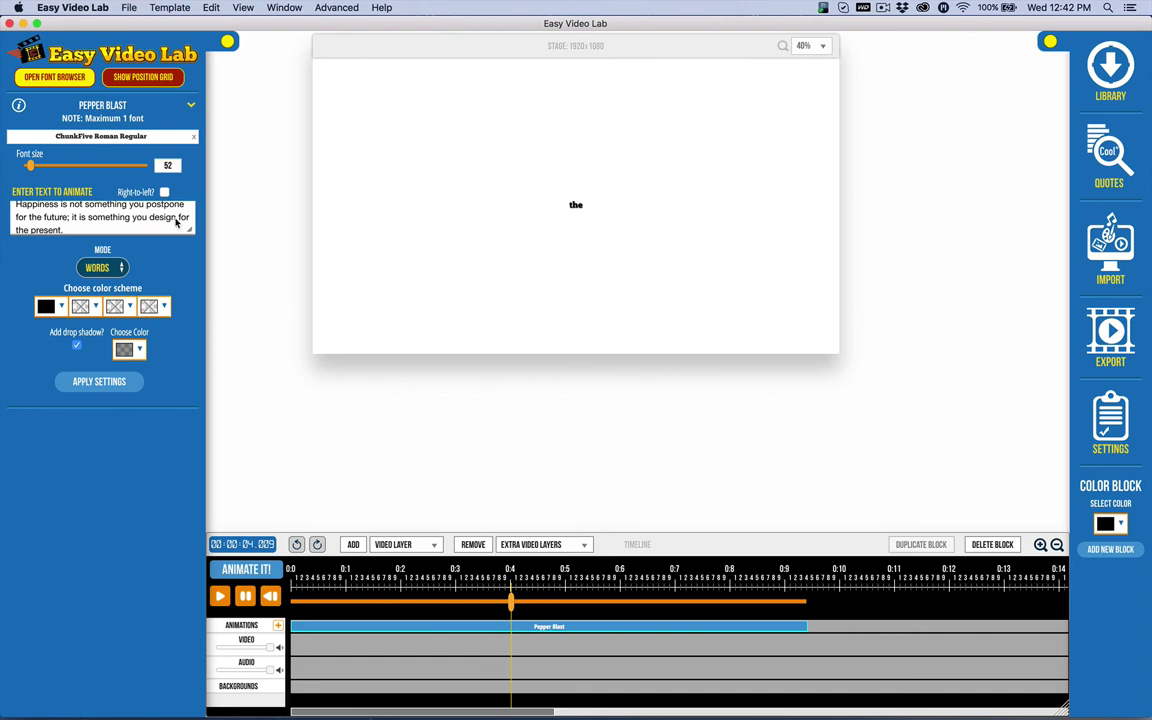
left_click_drag(42, 168, 63, 168)
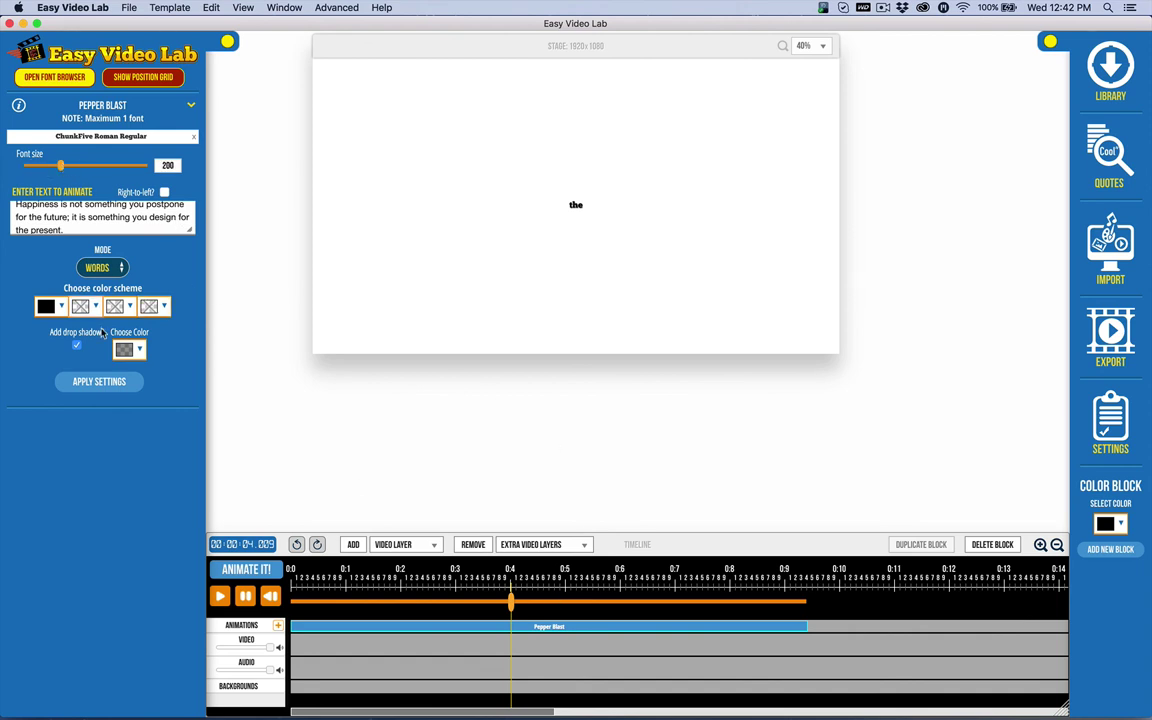
left_click(107, 383)
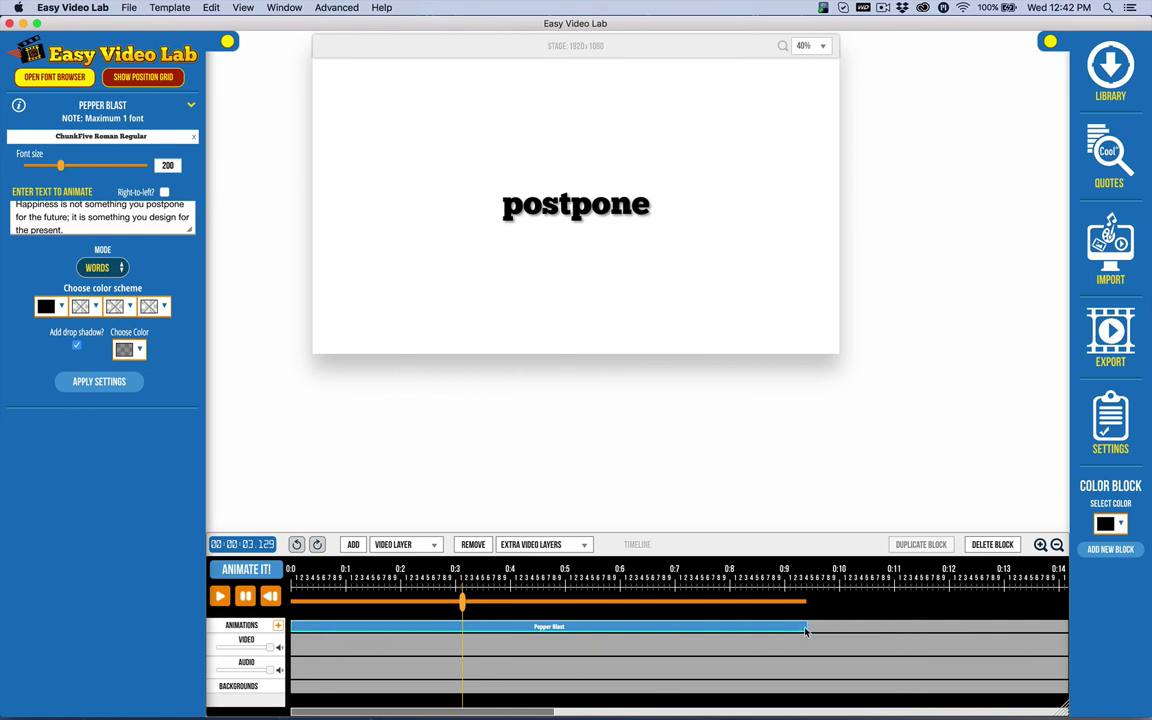
Step: Resize the Pepper Blast timeline block so it ends near 0:07
left_click_drag(806, 630, 948, 626)
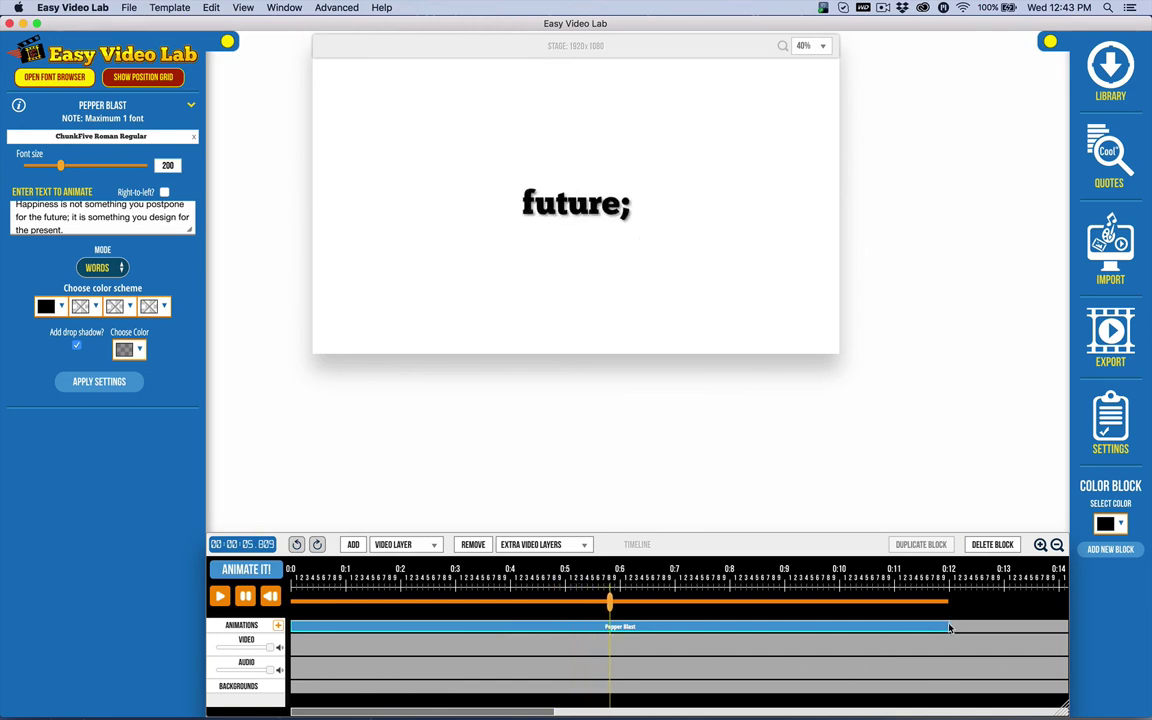
left_click_drag(947, 630, 671, 612)
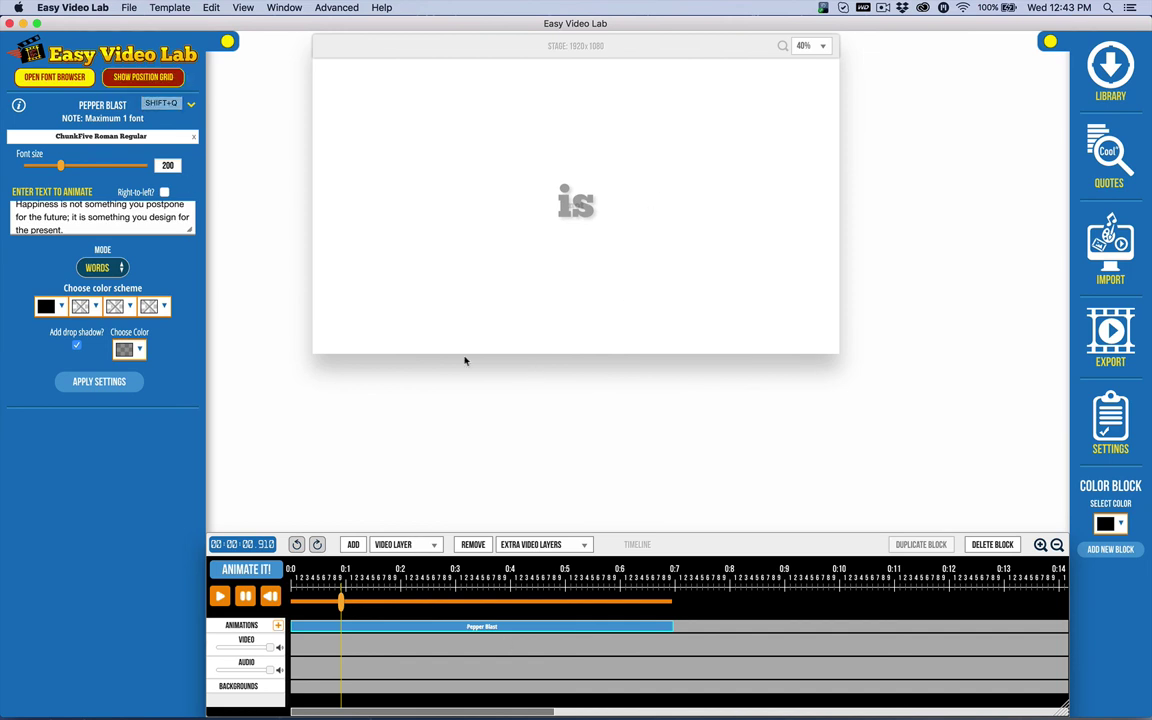
Step: Use the position grid to restrict the animated quote text to the stage's right side
left_click(118, 78)
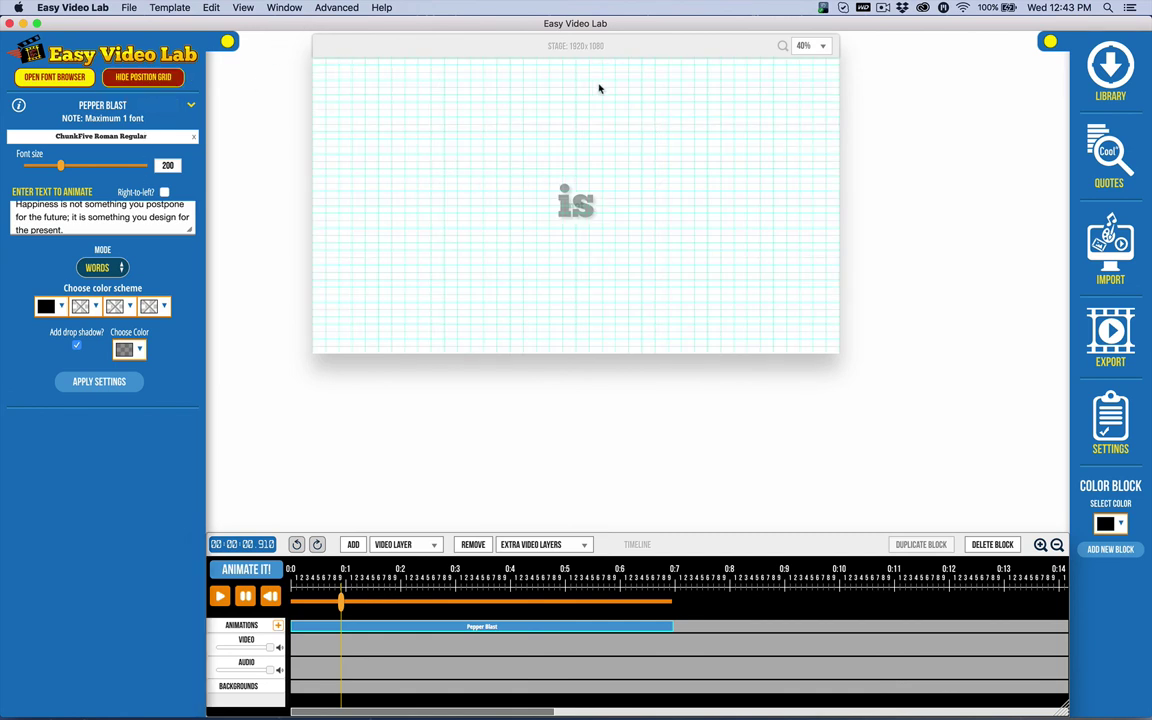
left_click_drag(678, 185, 818, 337)
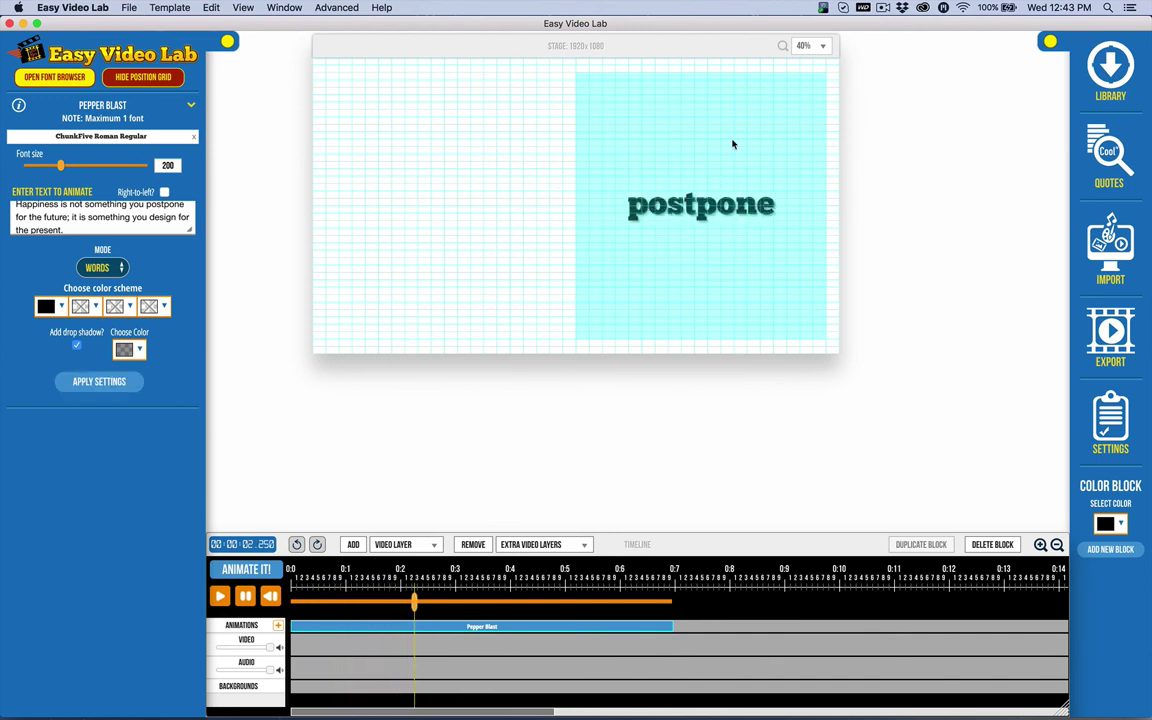
left_click(125, 76)
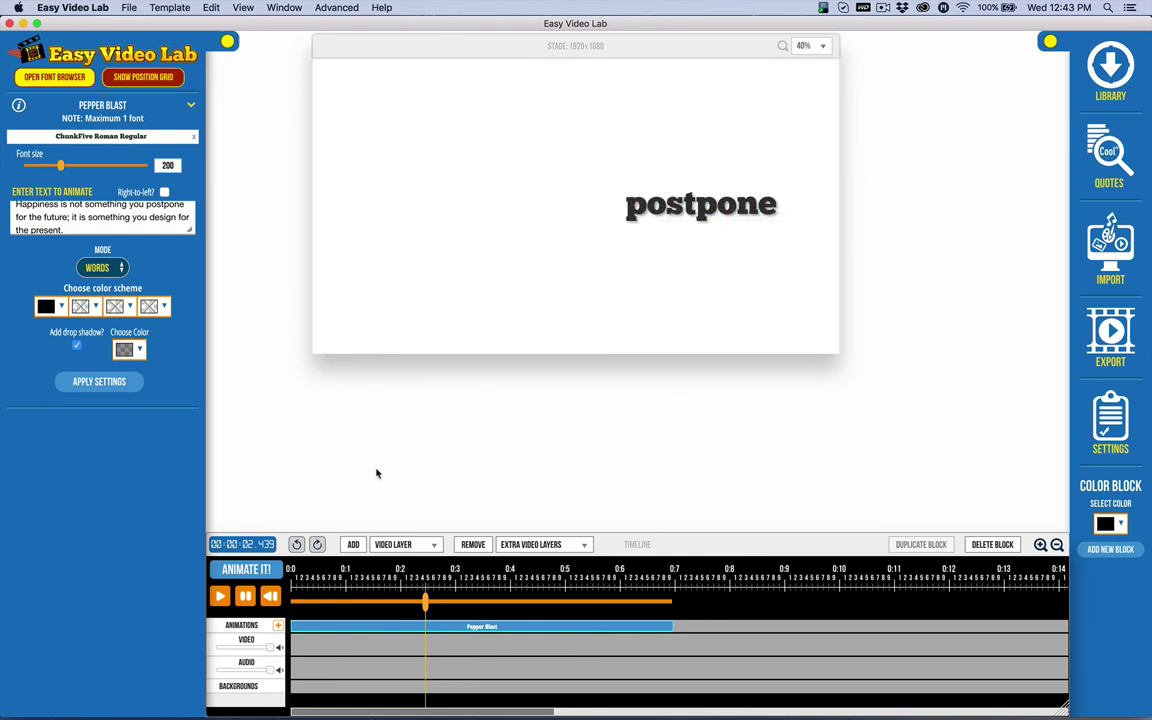